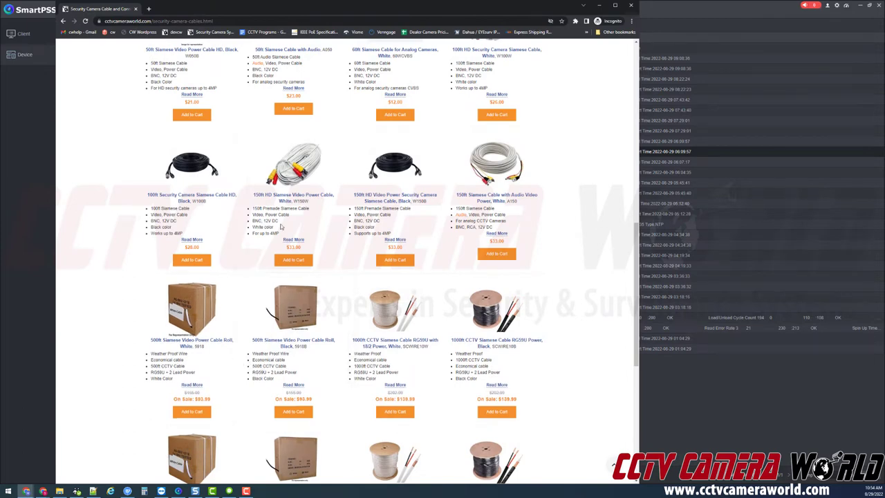
# Open the 150ft Premade Siamese Video Power Cable product page from the cable listing and inspect its enlarged photo
pyautogui.scroll(-3, 241, 362)
pyautogui.scroll(3, 353, 229)
pyautogui.scroll(3, 353, 229)
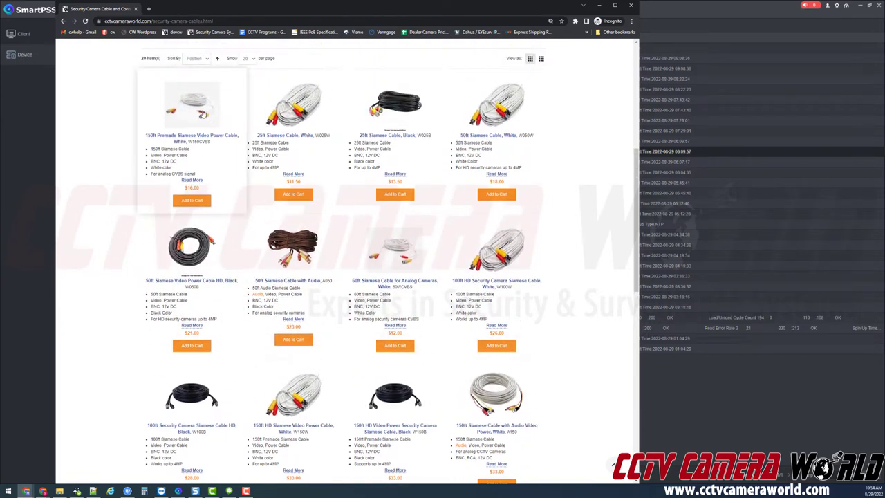
pyautogui.click(180, 107)
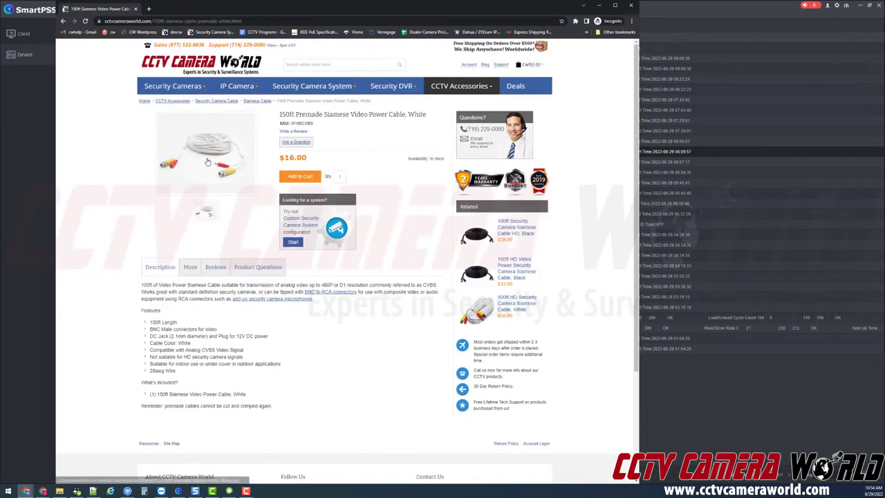
pyautogui.click(204, 151)
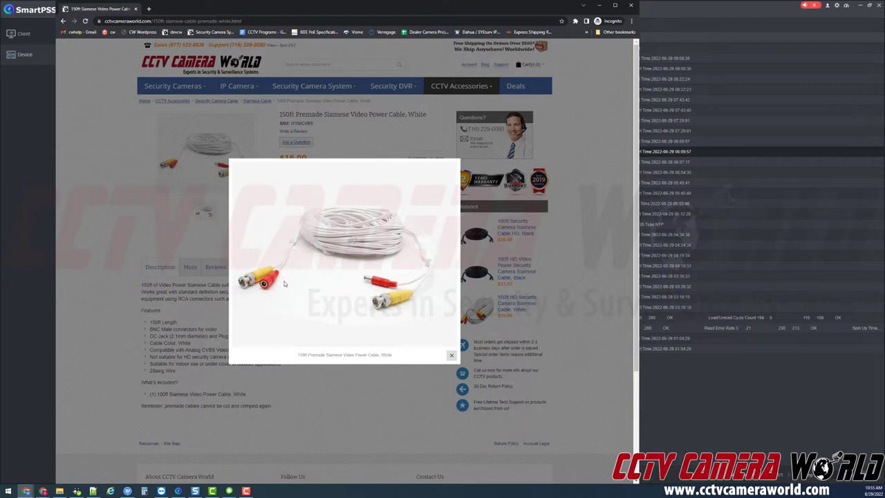
pyautogui.click(73, 219)
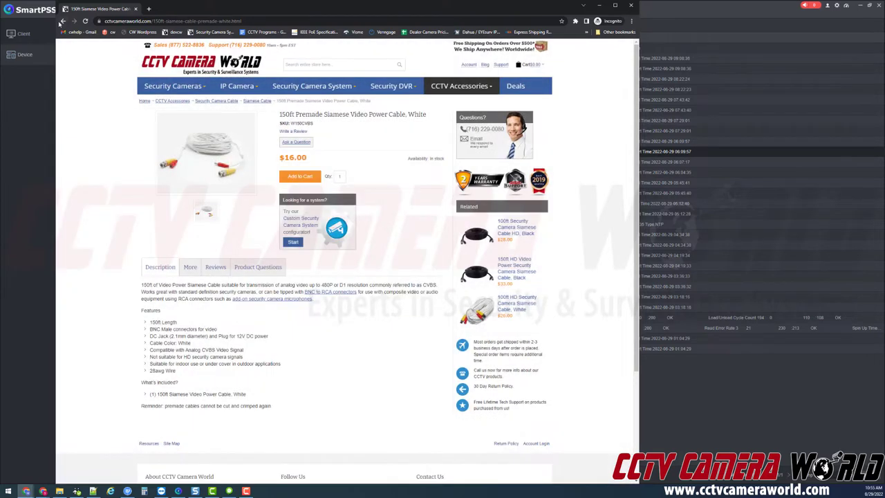
# Go back to the cable listing, open the white 1000ft CCTV Siamese Cable RG59U with 18/2 Power and examine its enlarged photo
pyautogui.click(62, 21)
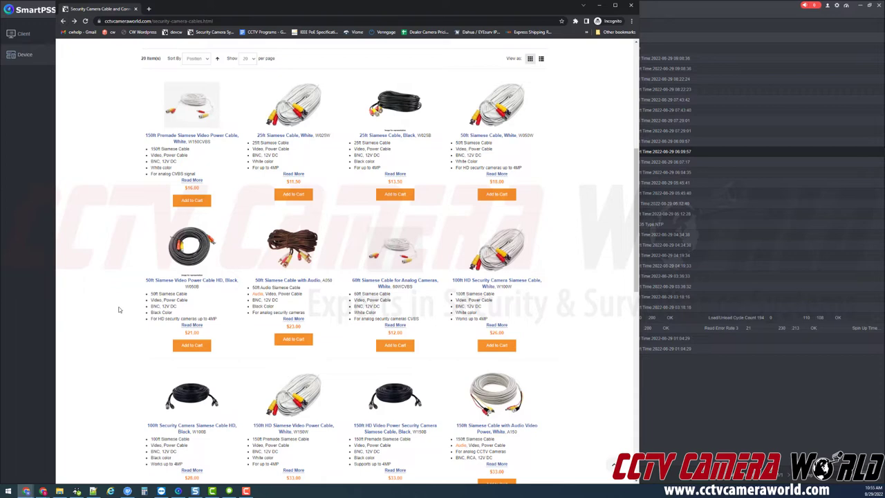
pyautogui.scroll(-5, 287, 306)
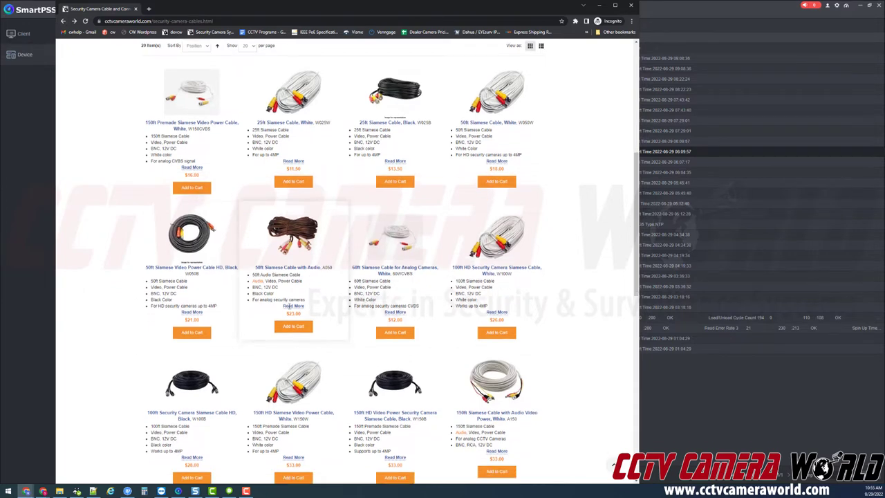
pyautogui.scroll(-2, 288, 306)
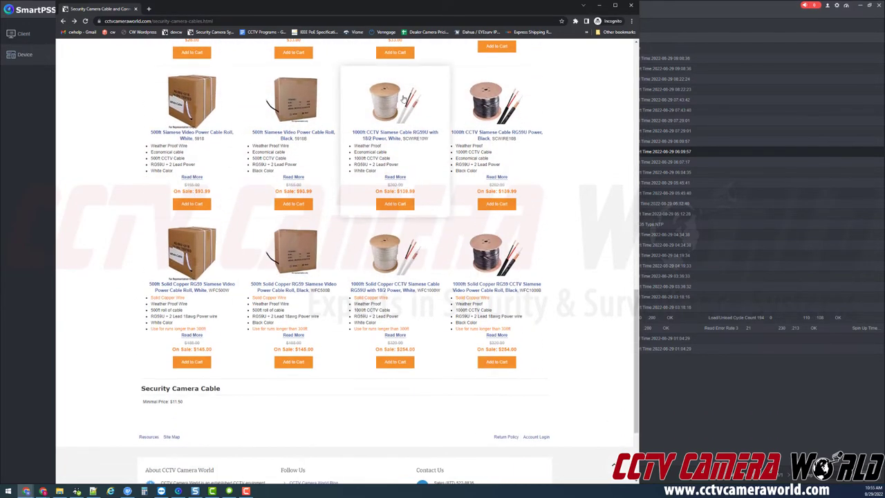
pyautogui.click(391, 104)
pyautogui.click(172, 173)
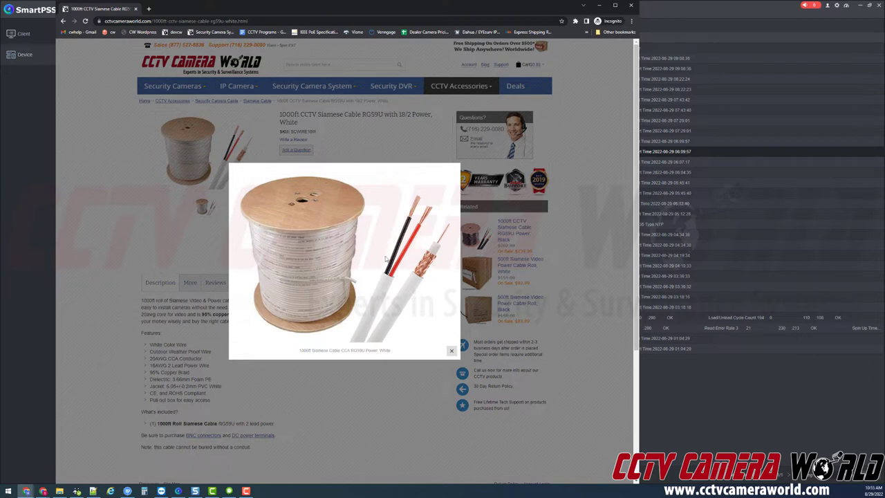
pyautogui.click(148, 221)
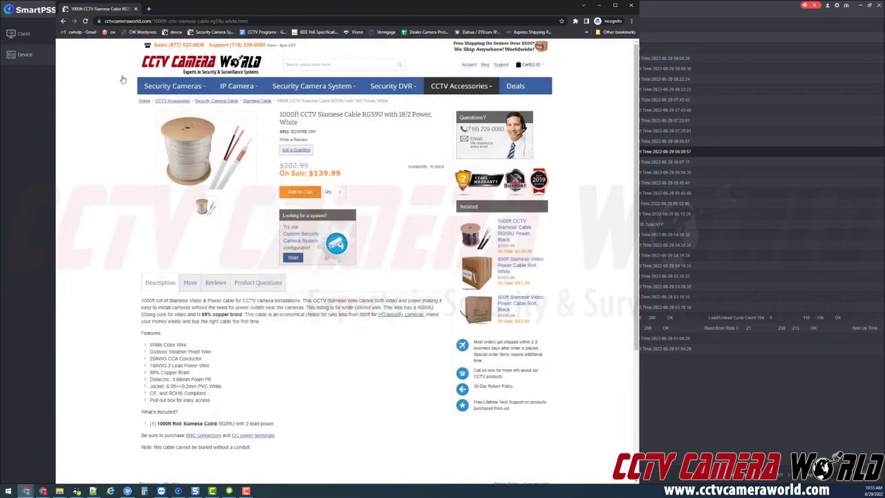
# Return to the listing and enlarge the 150ft Premade Siamese cable's photo again to view its connectors
pyautogui.click(63, 21)
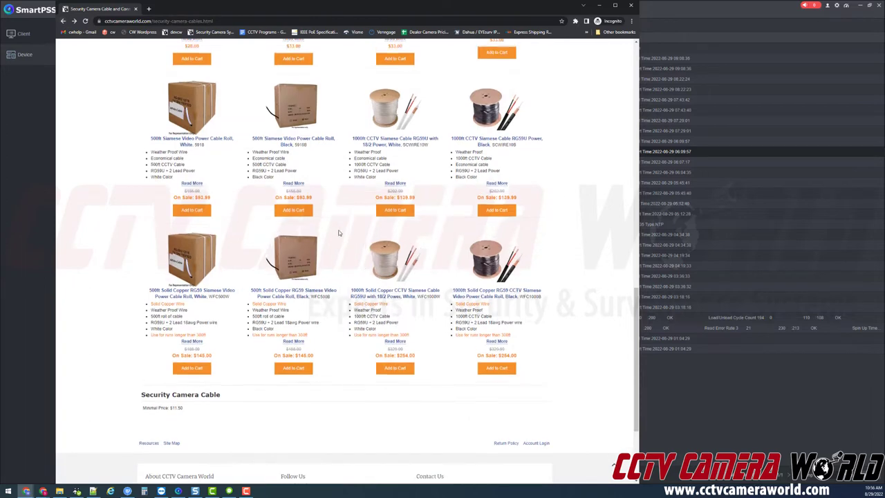
pyautogui.scroll(10, 339, 233)
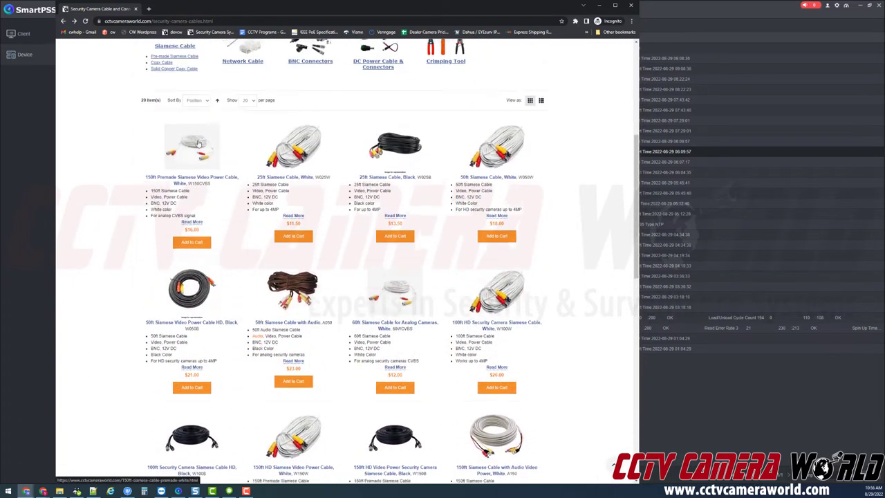
pyautogui.click(199, 144)
pyautogui.click(200, 156)
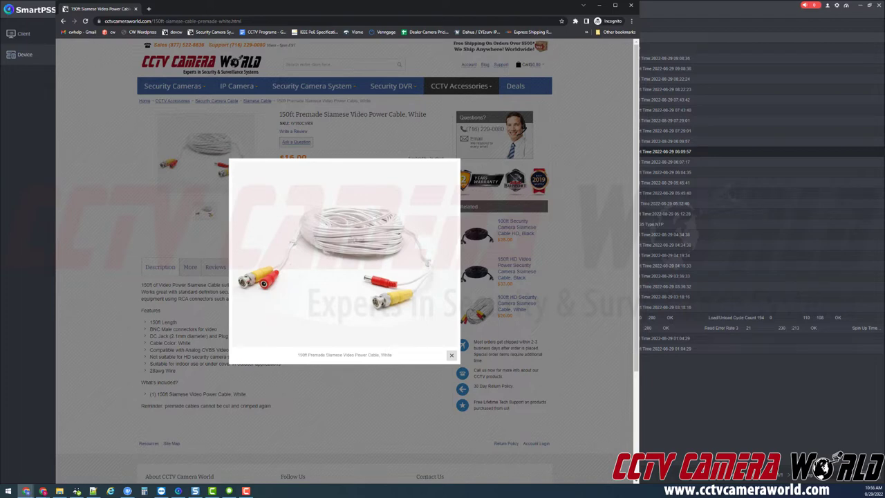
# Switch to SmartPSS Lite and play back the Channel 2 recording of 29 August 2022 from 07:01
pyautogui.click(598, 5)
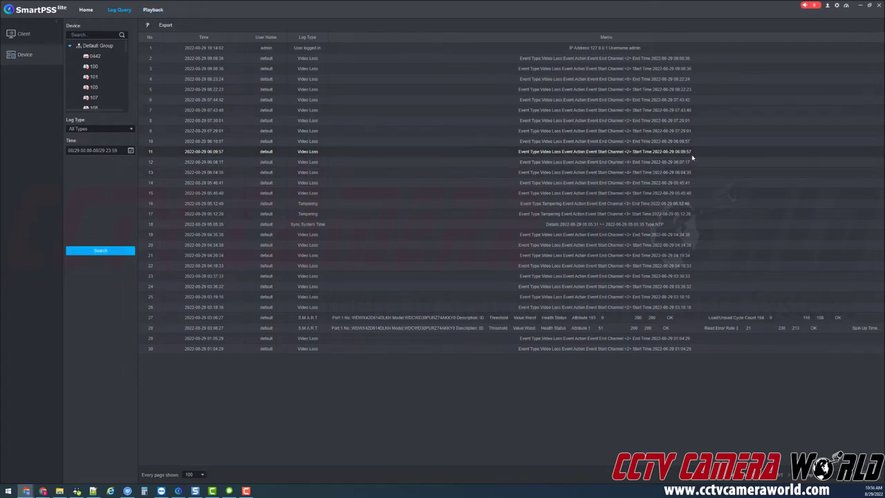
pyautogui.click(153, 10)
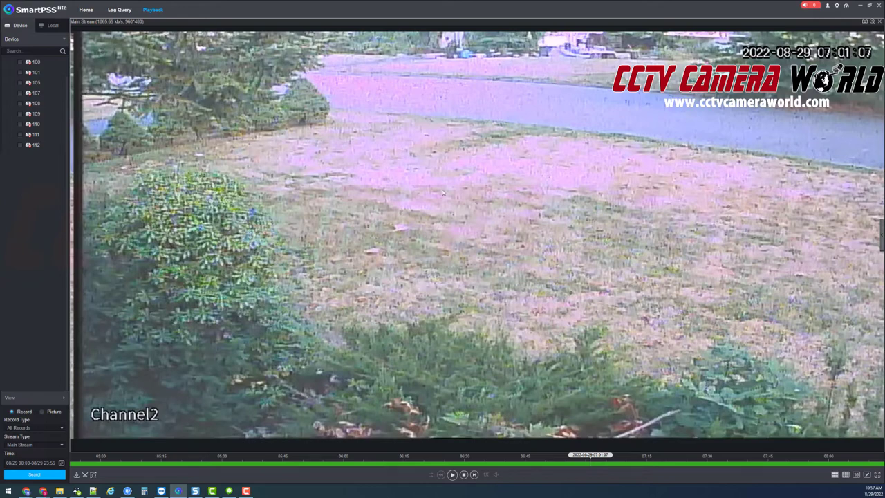
pyautogui.click(452, 475)
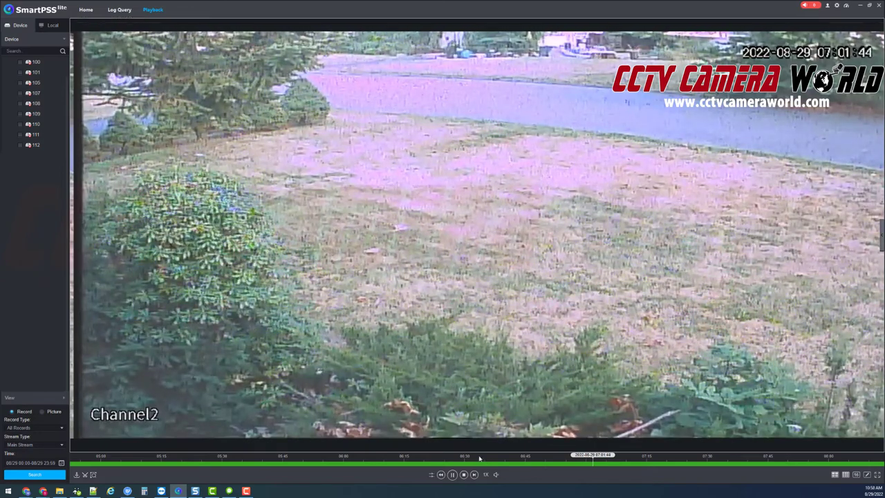
# Jump forward through the Channel 2 recording in stages from about 07:03 to 07:58 to check the picture quality
pyautogui.click(599, 462)
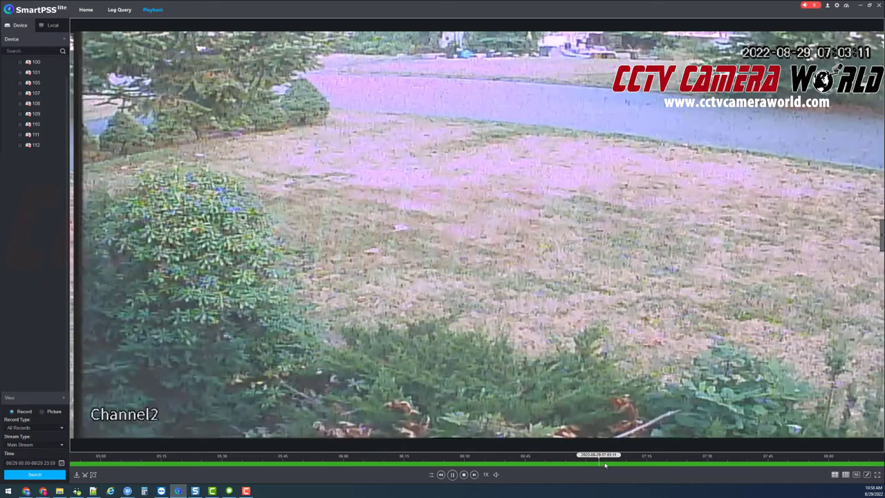
pyautogui.click(616, 462)
pyautogui.click(630, 464)
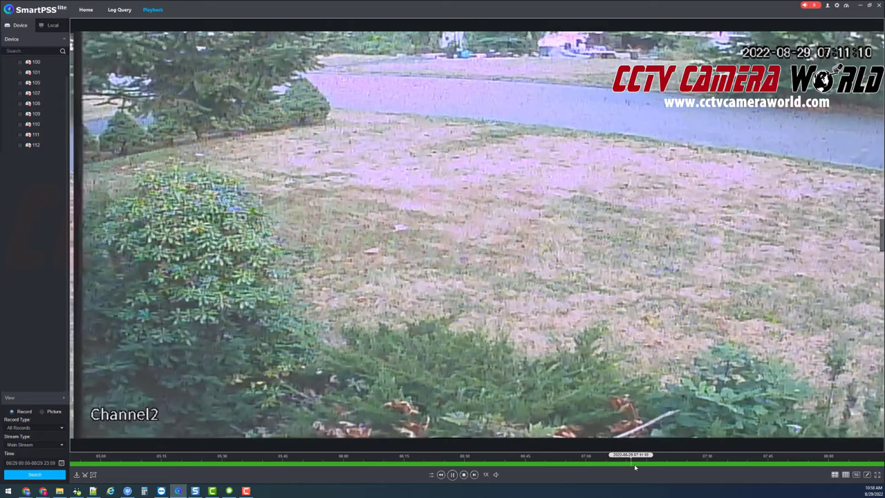
pyautogui.click(642, 464)
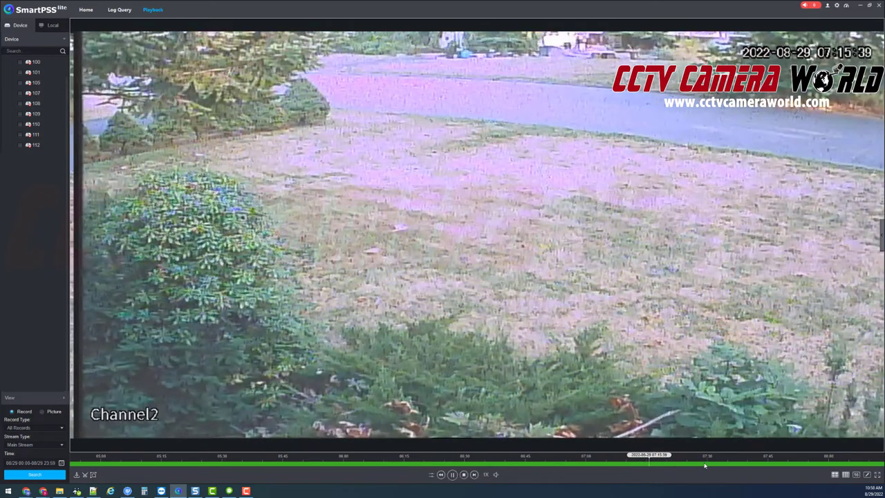
pyautogui.click(705, 464)
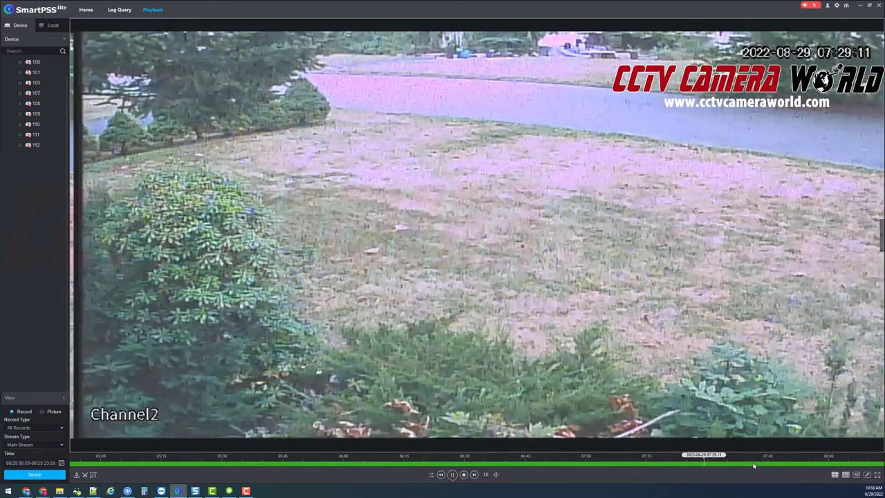
pyautogui.click(771, 465)
pyautogui.click(823, 464)
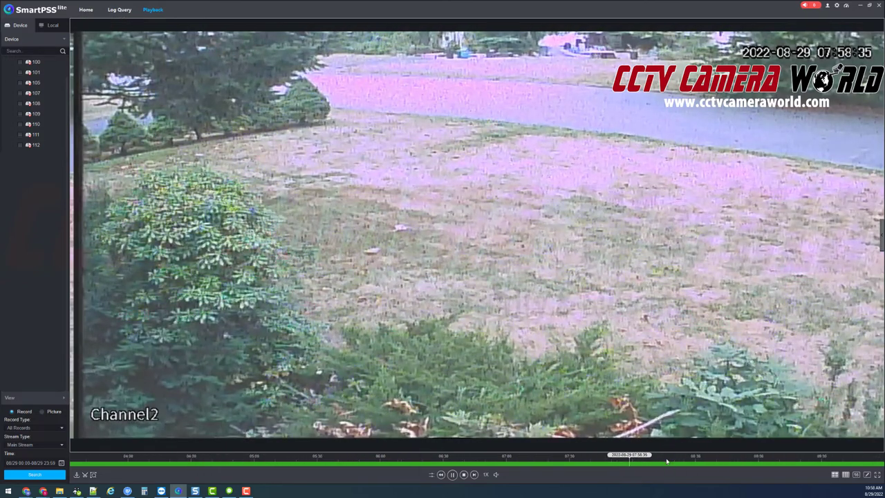
# Sample the mid-morning Channel 2 footage between about 08:46 and 10:05, finishing at about 09:55
pyautogui.moveTo(668, 461); pyautogui.dragTo(370, 462)
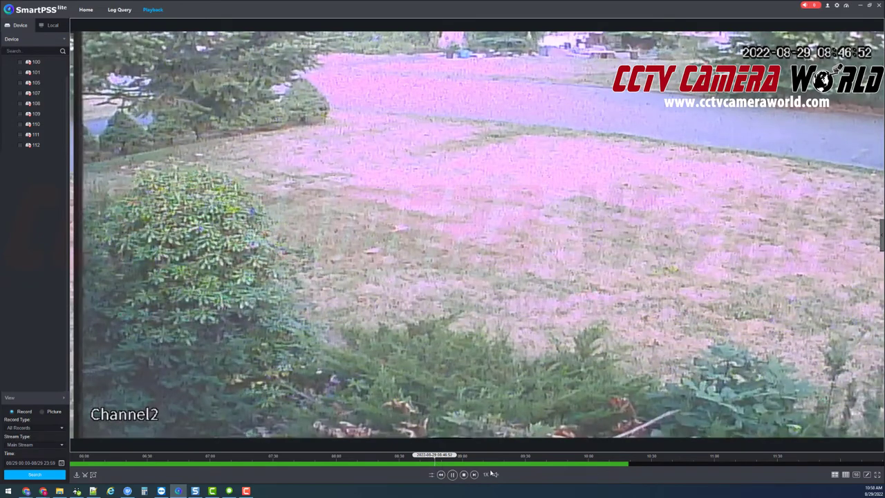
pyautogui.click(503, 461)
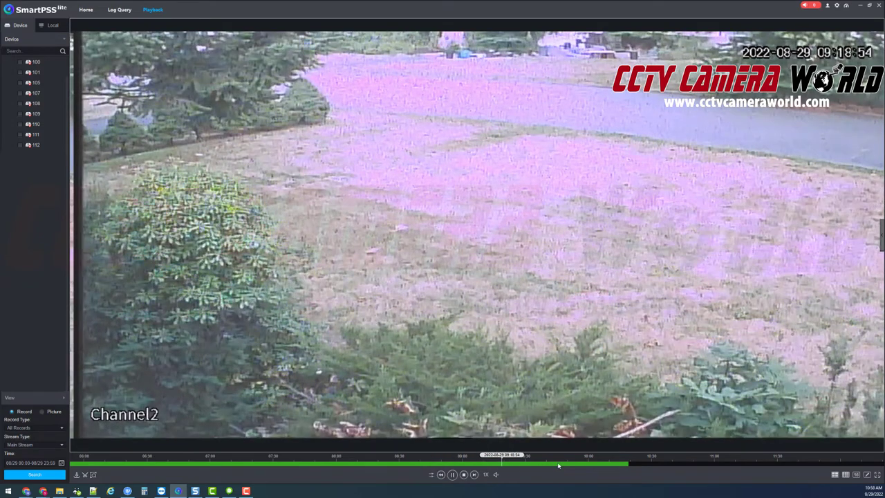
pyautogui.click(558, 462)
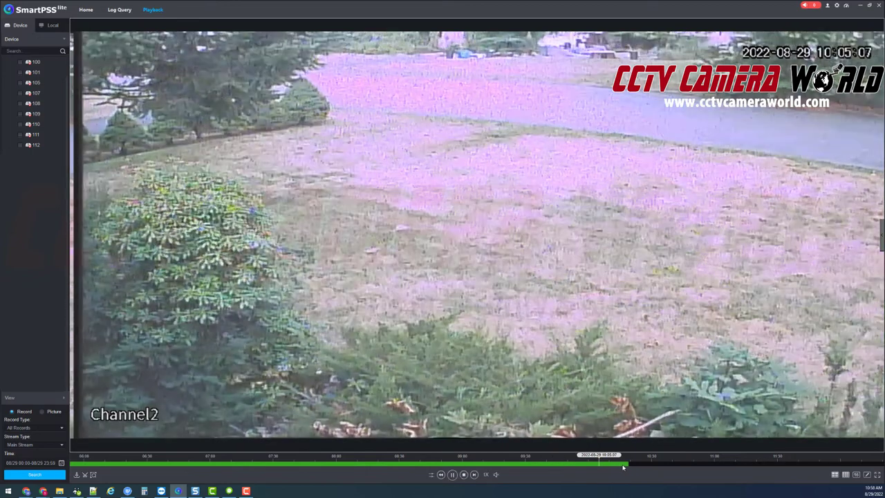
pyautogui.click(579, 469)
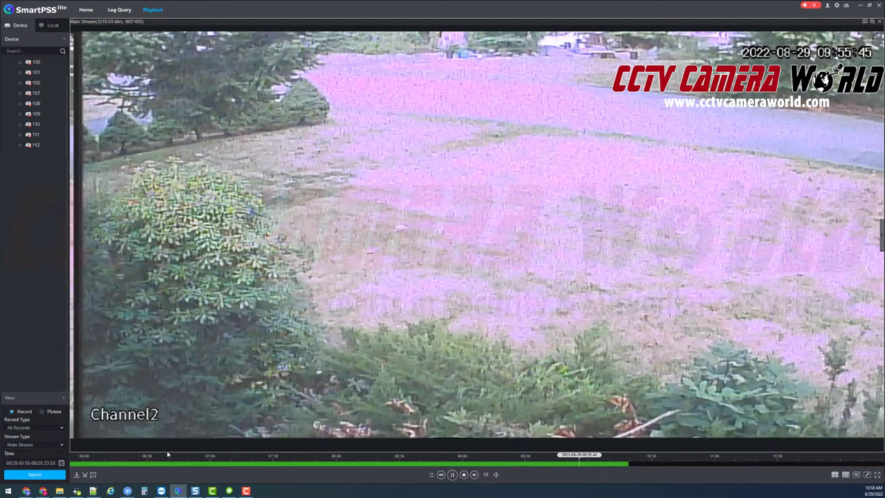
# View the Channel 2 night footage from about 01:07 and stop the playback
pyautogui.scroll(3, 144, 461)
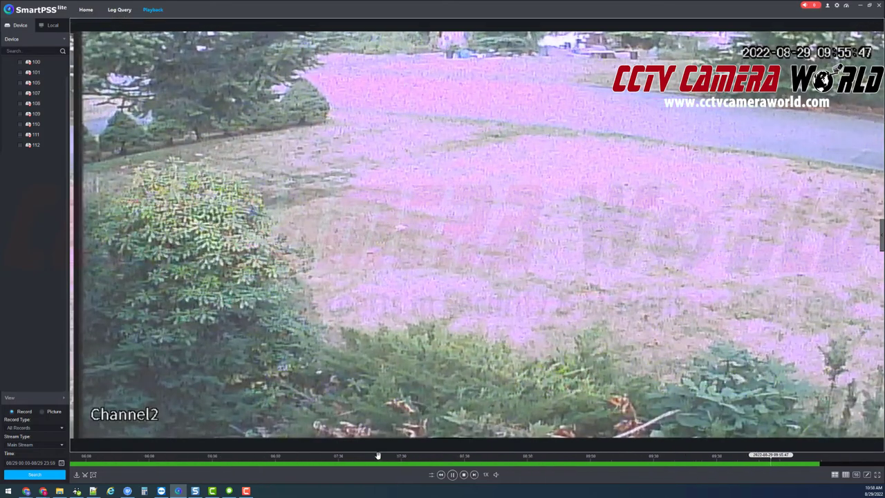
pyautogui.scroll(1, 121, 461)
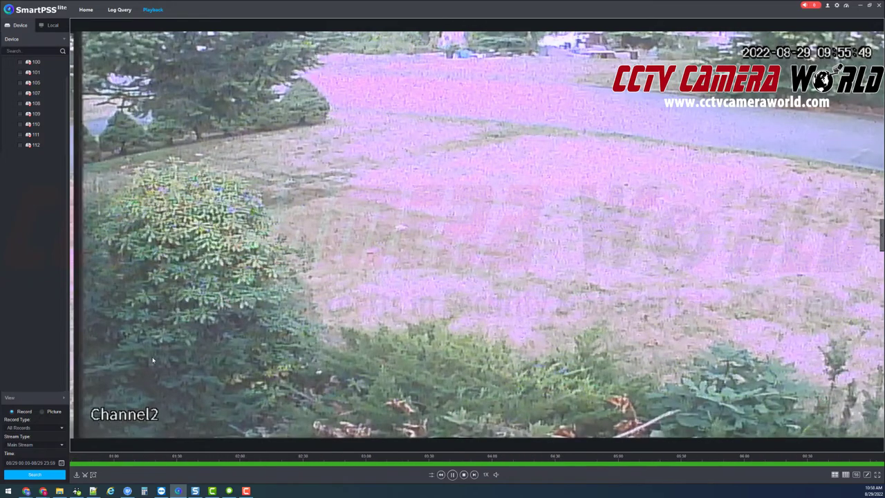
pyautogui.click(129, 464)
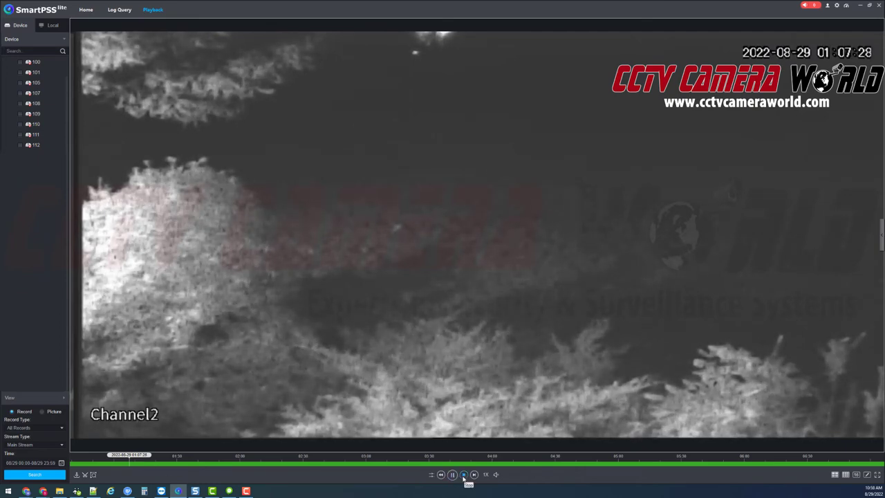
pyautogui.click(464, 475)
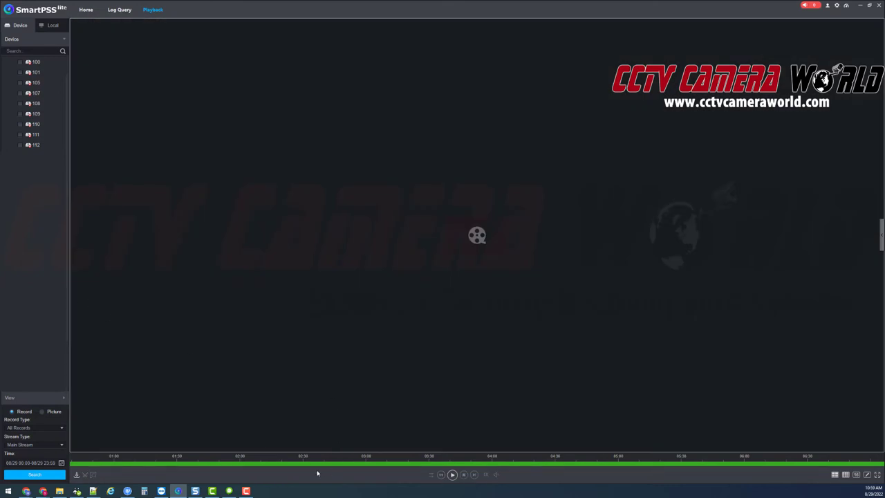
# Try to play back the recording with the search date set to 26 August 2022, and stop the playback
pyautogui.click(62, 462)
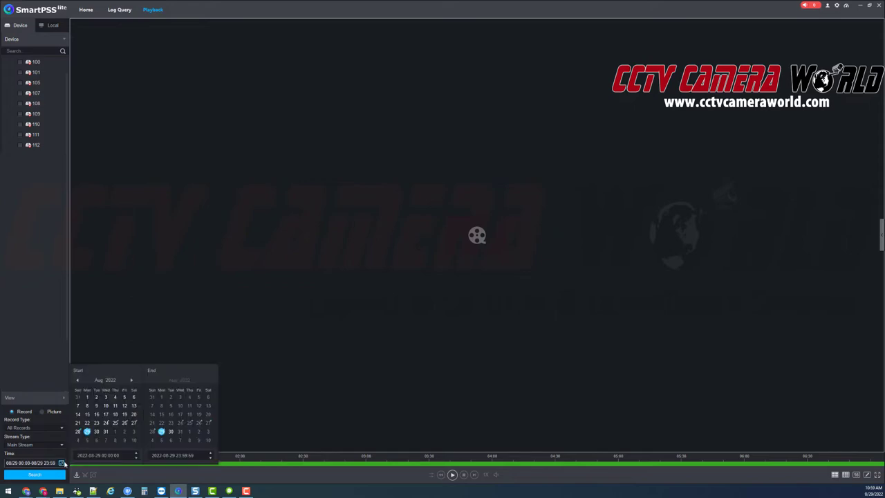
pyautogui.click(125, 424)
pyautogui.click(310, 482)
pyautogui.click(453, 476)
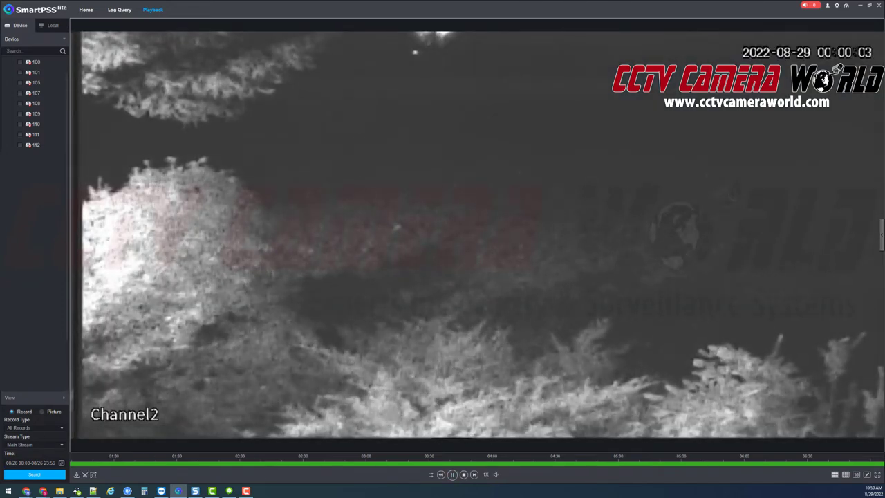
pyautogui.click(464, 475)
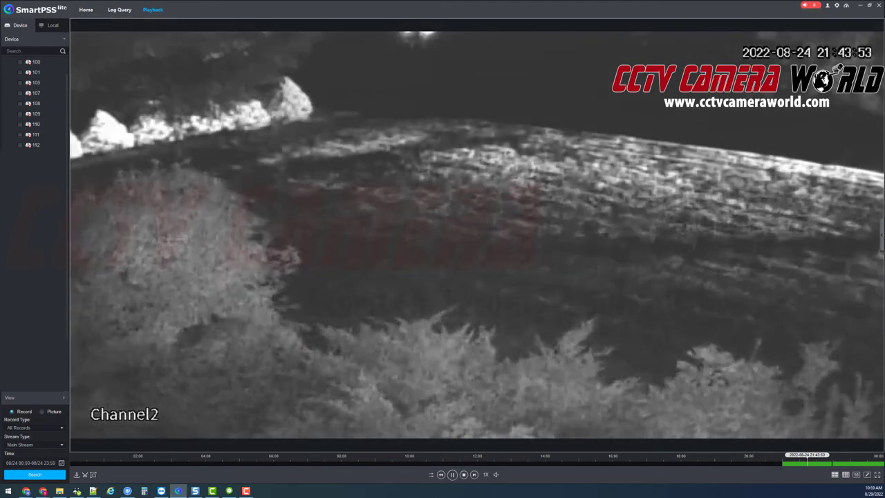
# Play the 24 August recording from about 22:25 and magnify the timeline around the gap in the footage
pyautogui.click(830, 466)
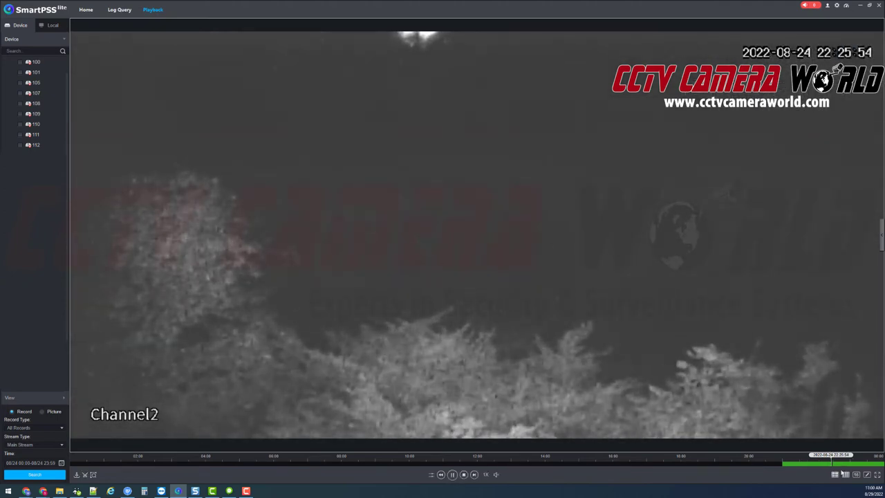
pyautogui.scroll(1, 836, 467)
pyautogui.scroll(2, 835, 467)
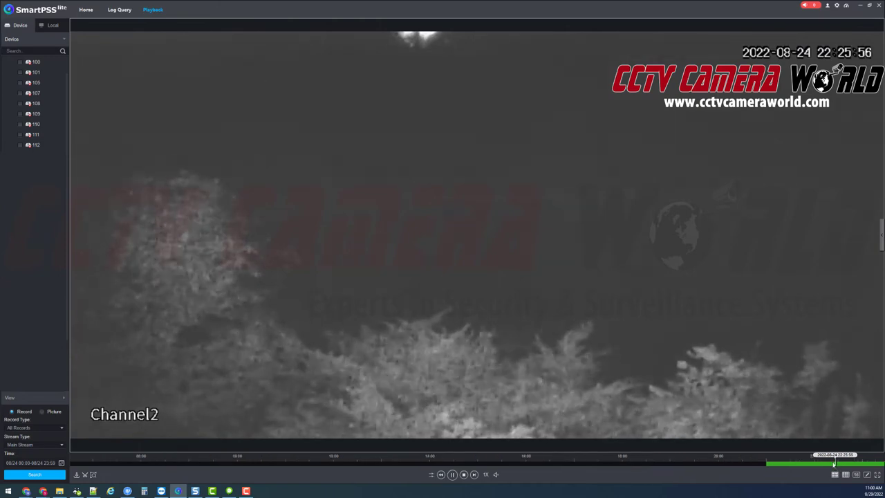
pyautogui.moveTo(832, 455); pyautogui.dragTo(737, 466)
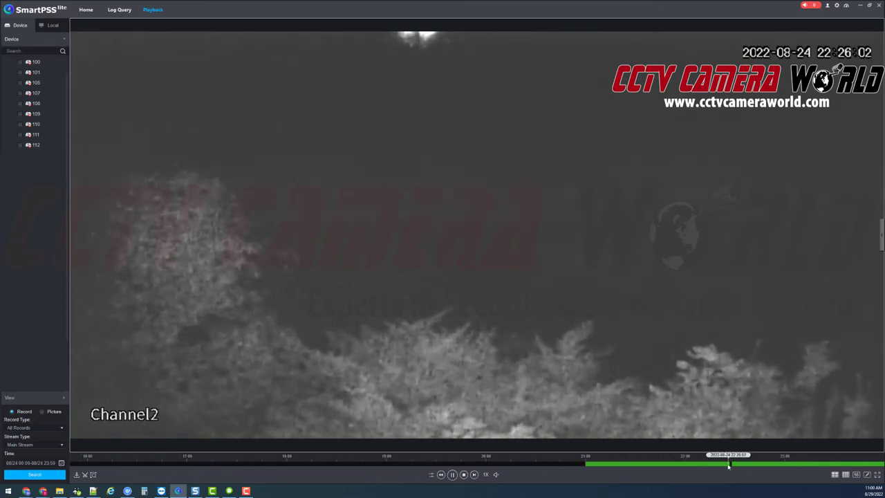
pyautogui.scroll(2, 733, 463)
pyautogui.scroll(2, 733, 462)
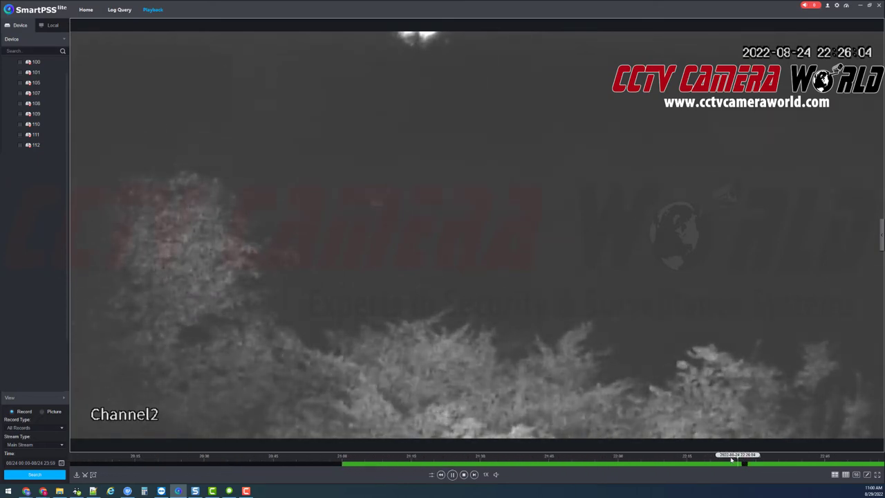
# Play the 24 August footage on both sides of the recording gap, around 22:26 and 22:28, and stop the playback
pyautogui.click(745, 465)
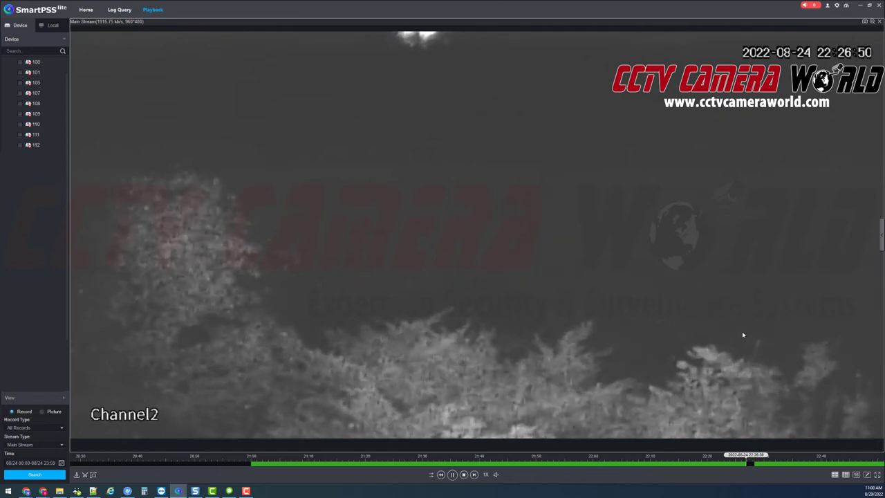
pyautogui.click(754, 460)
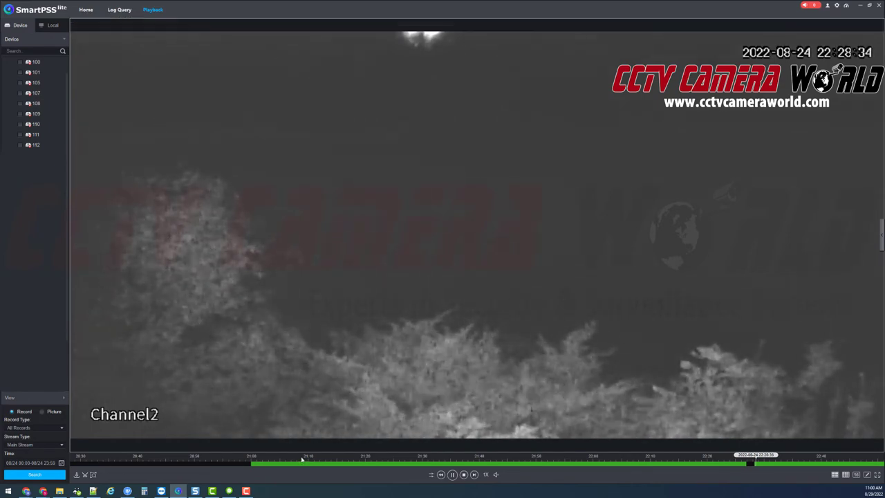
pyautogui.moveTo(406, 318)
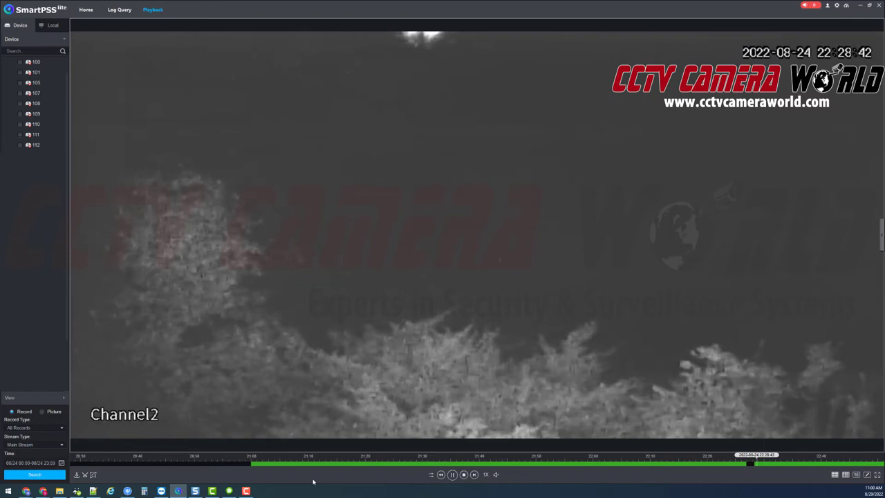
pyautogui.click(464, 475)
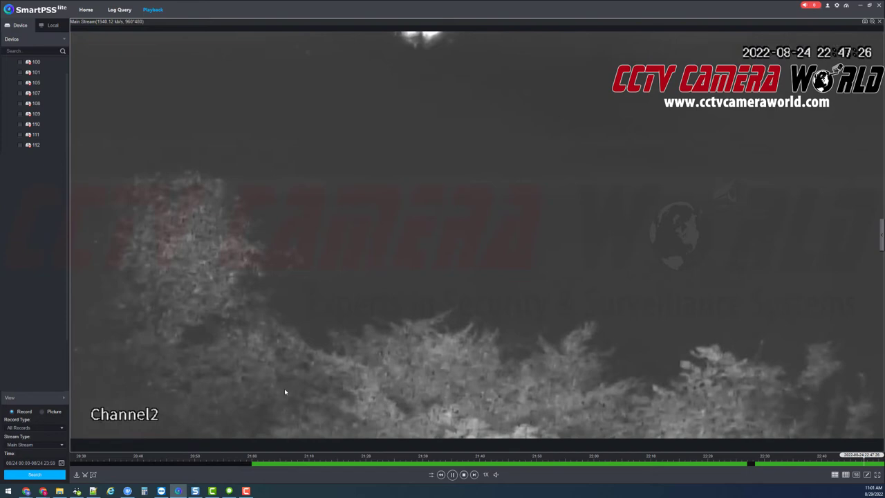
pyautogui.click(463, 474)
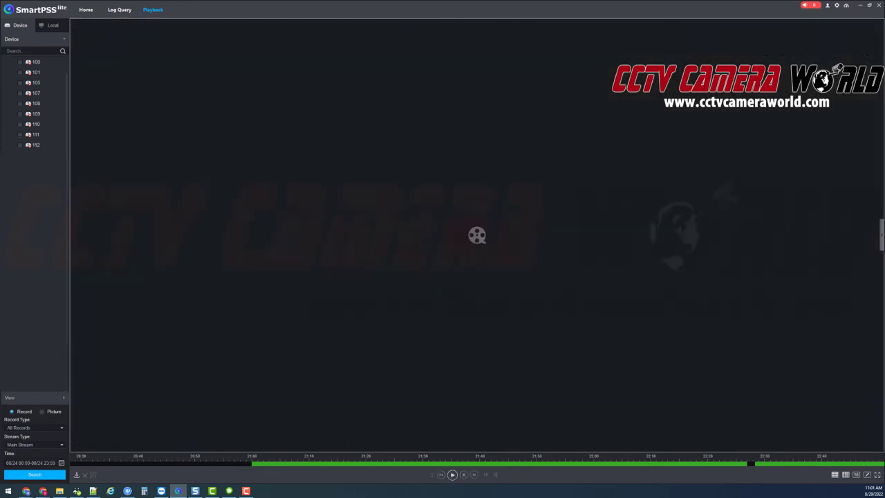
# Search the Channel 2 recordings for 25 August 2022 and start the playback
pyautogui.click(61, 462)
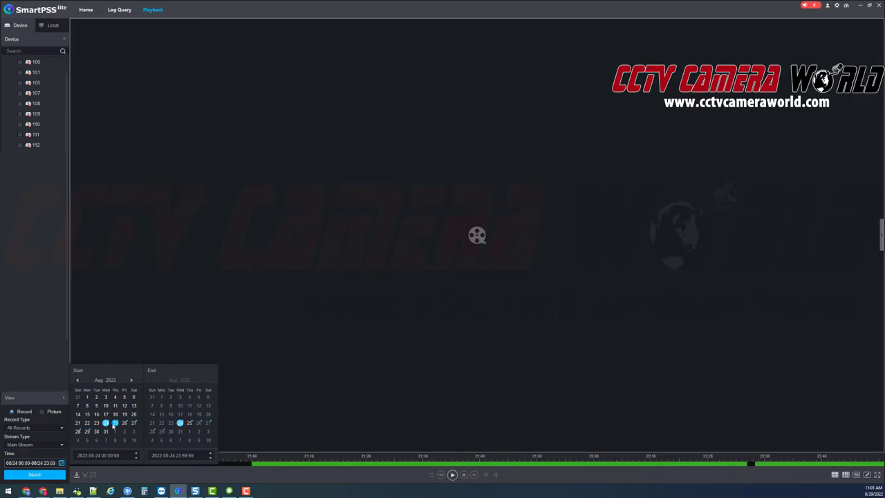
pyautogui.click(27, 475)
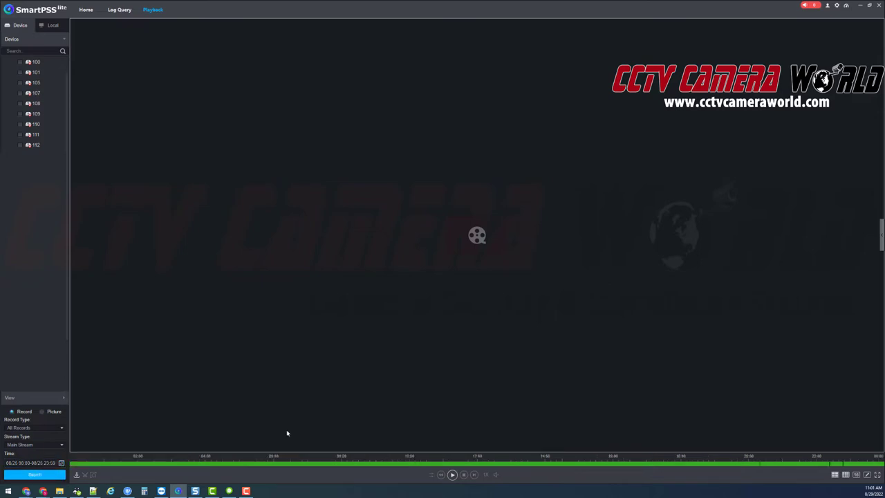
pyautogui.click(464, 474)
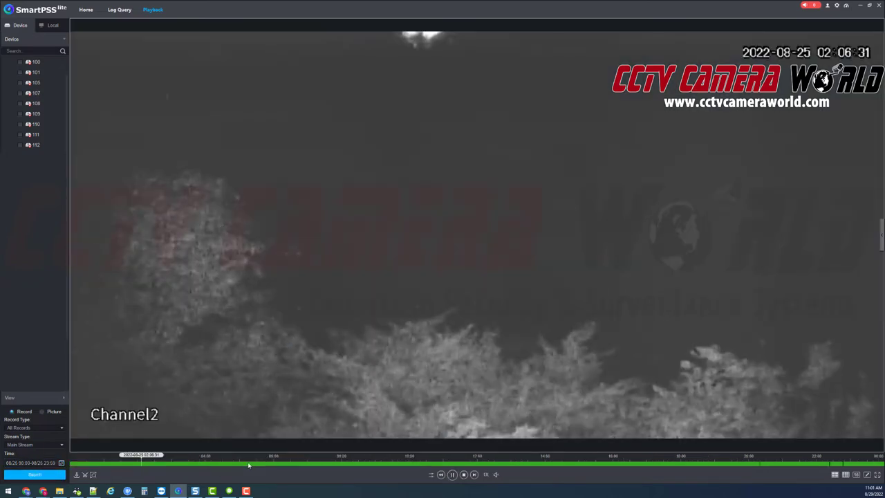
# Sample the 25 August footage at several times of day, including about 12:57, 18:22, 00:25, 03:29 and 07:53
pyautogui.click(511, 463)
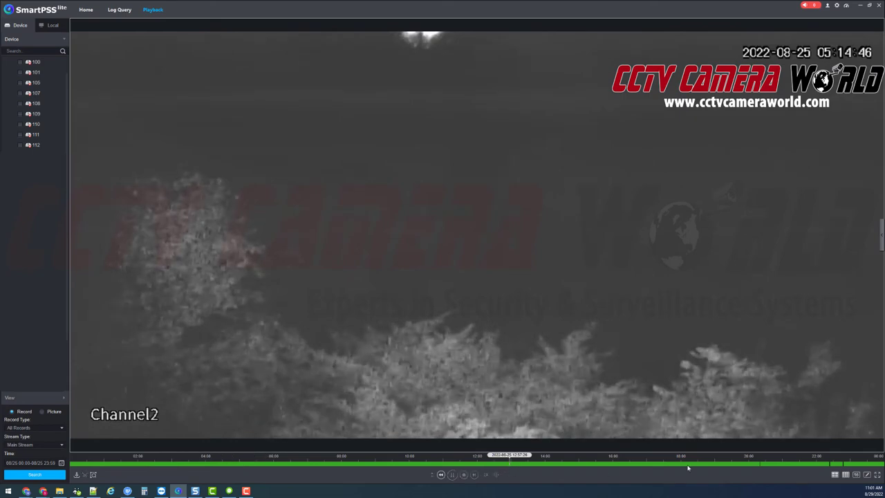
pyautogui.click(691, 465)
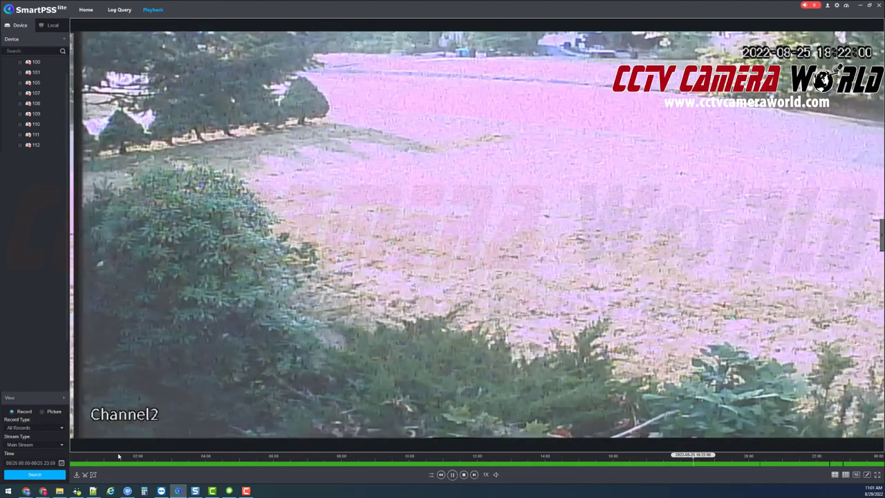
pyautogui.click(84, 463)
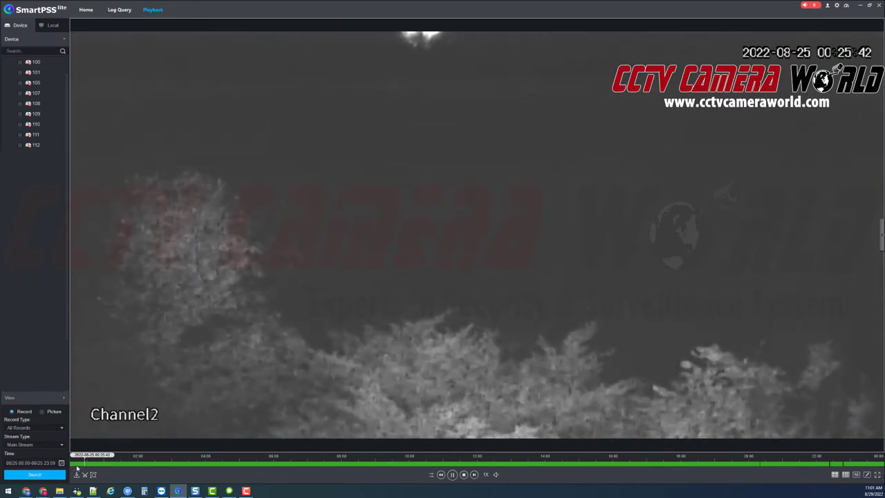
pyautogui.click(187, 463)
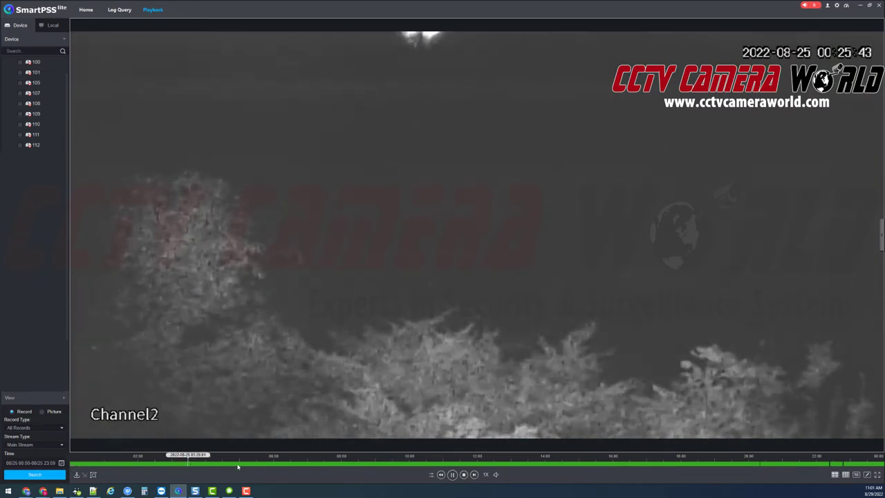
pyautogui.click(337, 463)
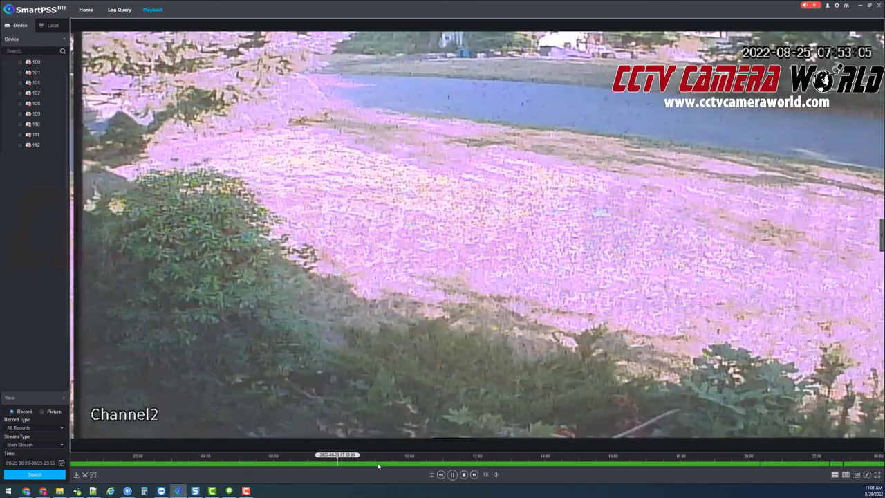
pyautogui.click(378, 463)
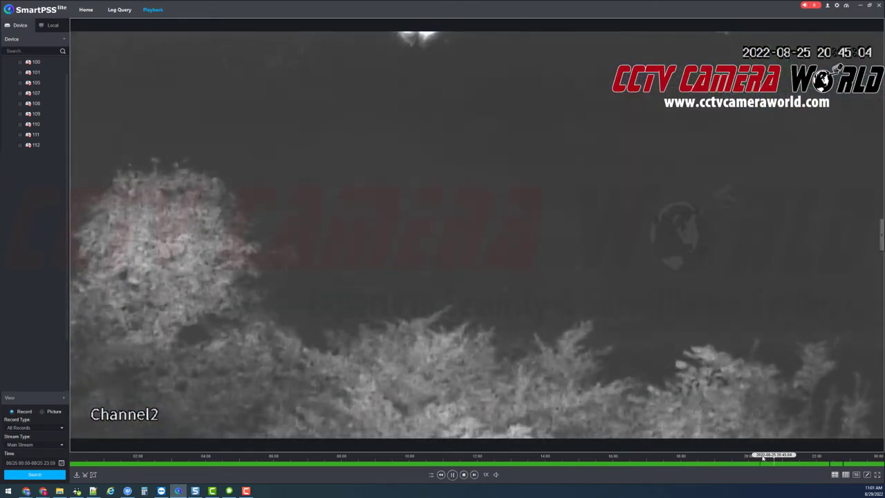
# Magnify the timeline around the first evening gap on 25 August and view the footage at about 20:16, 20:19, 20:23 and 20:55
pyautogui.click(759, 463)
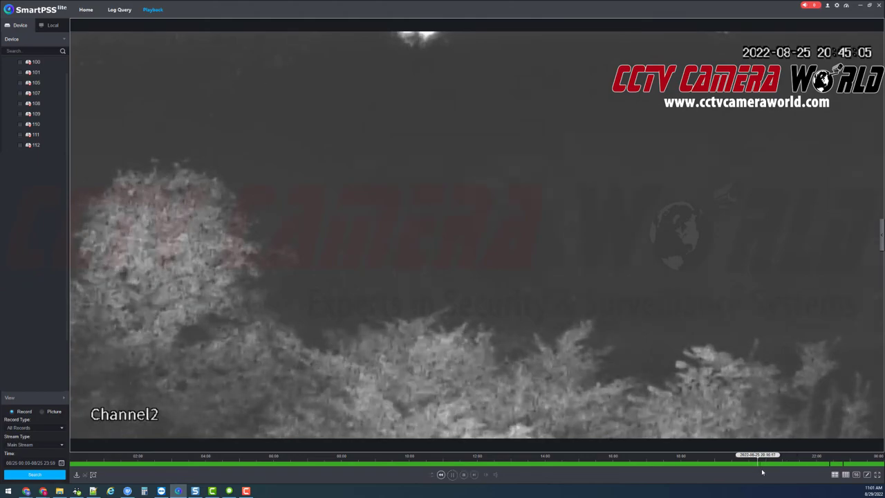
pyautogui.scroll(1, 768, 456)
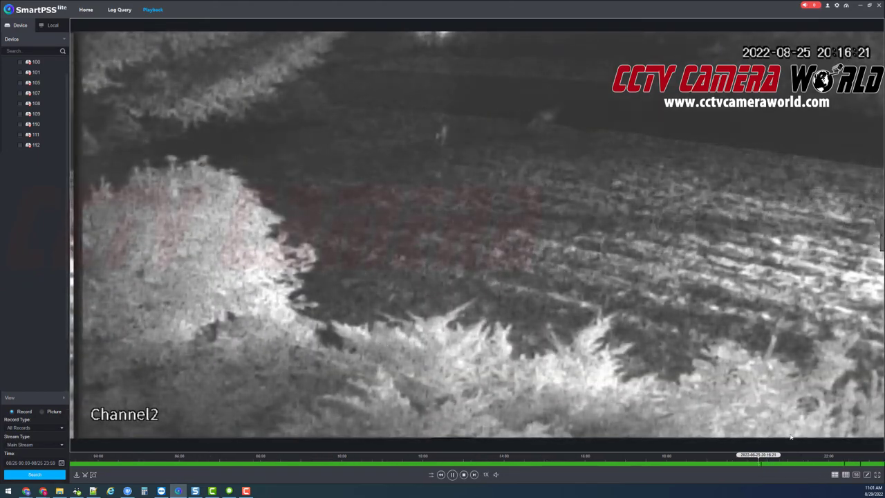
pyautogui.scroll(1, 790, 460)
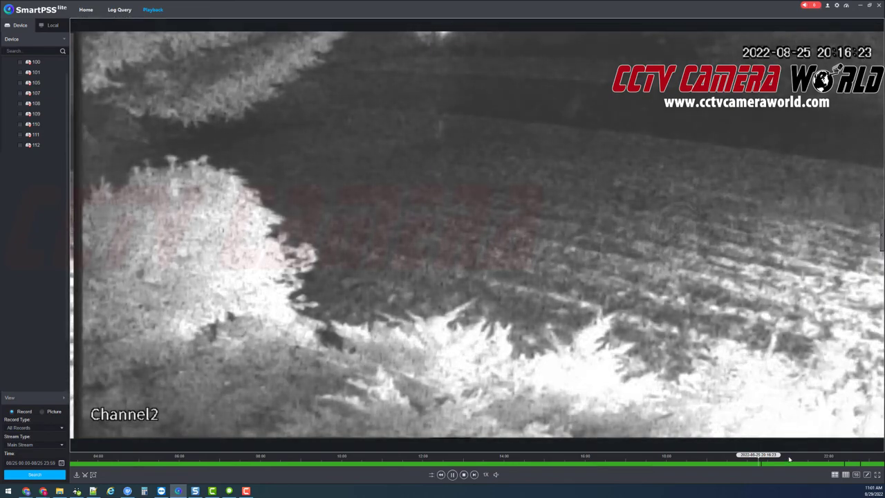
pyautogui.scroll(1, 770, 461)
pyautogui.scroll(2, 770, 461)
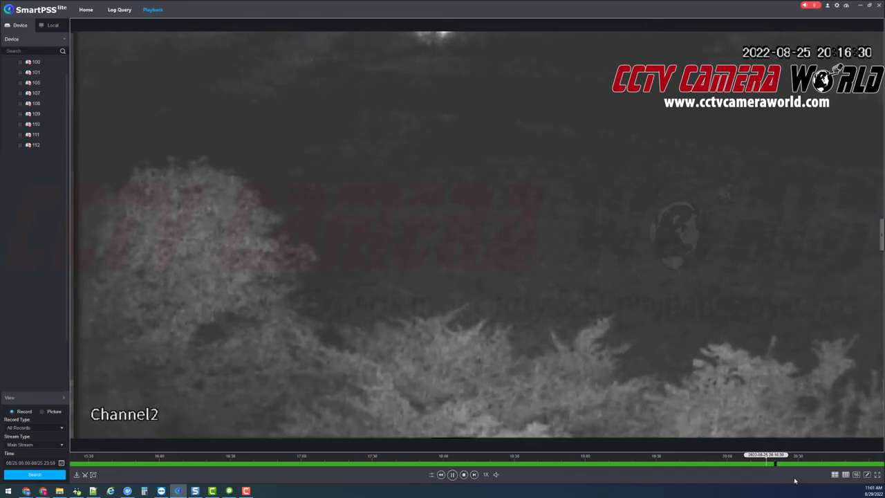
pyautogui.click(773, 466)
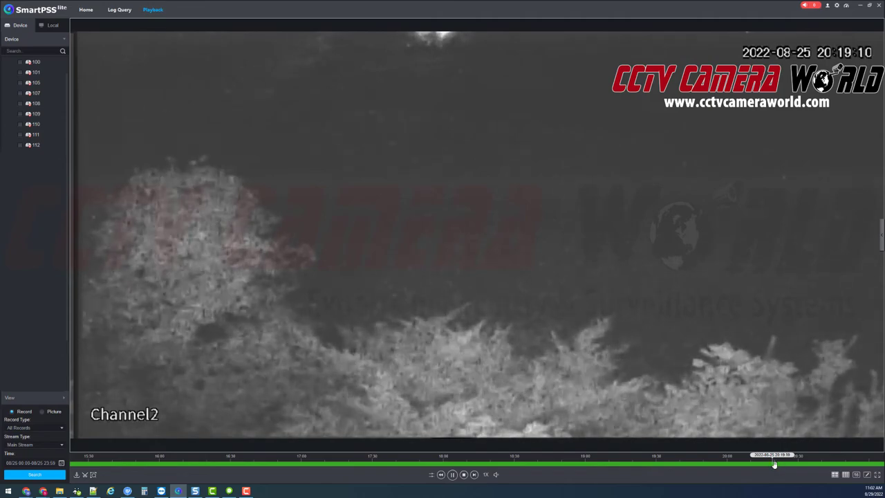
pyautogui.click(799, 468)
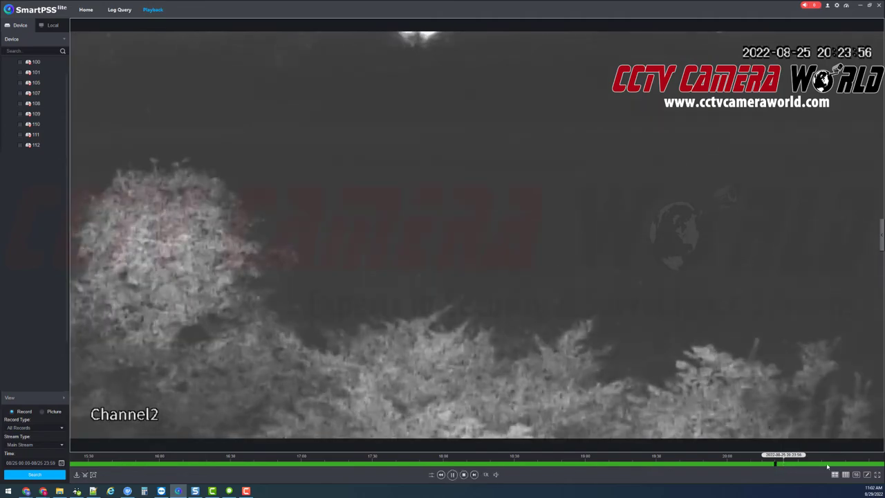
pyautogui.click(767, 470)
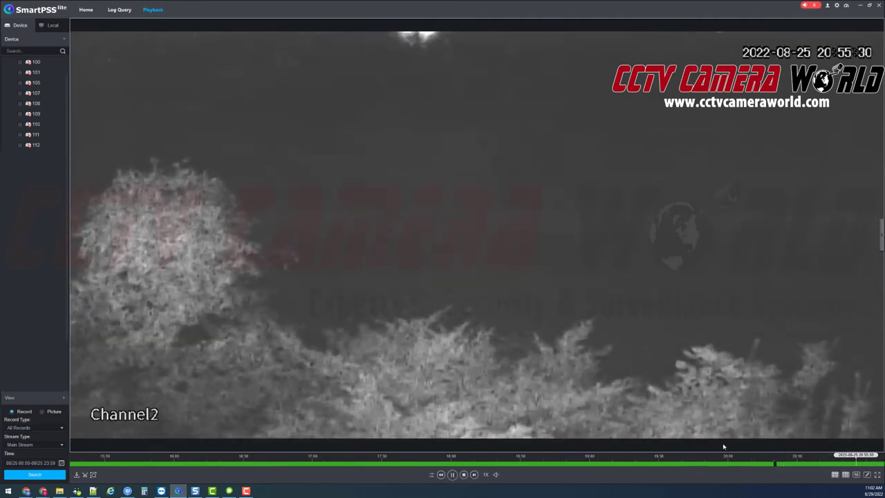
# View the footage around the two late-evening gaps, at about 22:20, 22:42 and 22:44, and return the playback to about 09:52
pyautogui.scroll(-1, 697, 469)
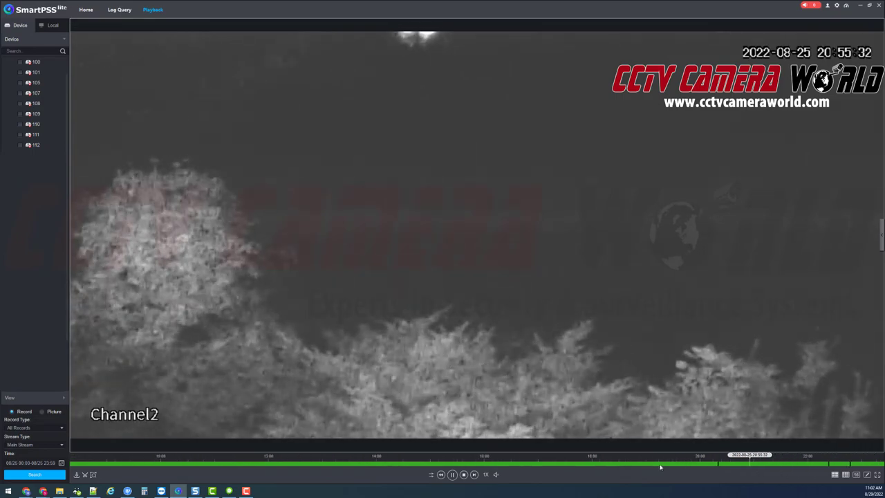
pyautogui.scroll(-1, 670, 458)
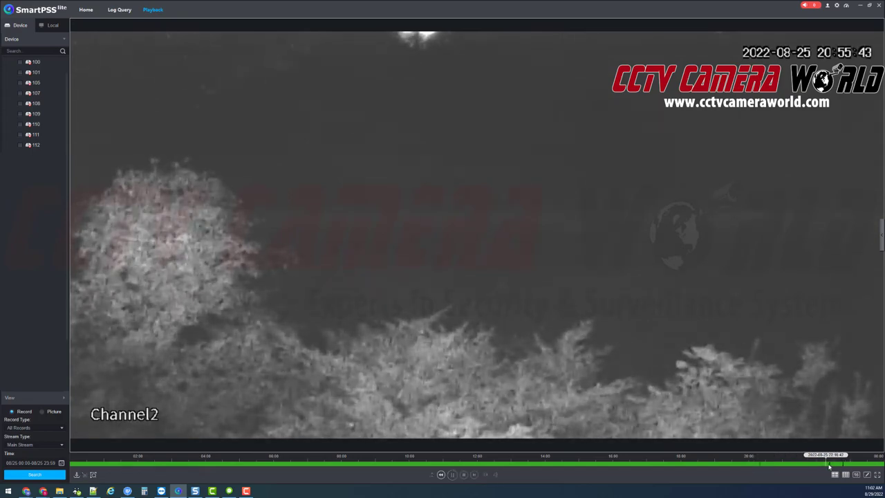
pyautogui.click(829, 464)
pyautogui.click(838, 464)
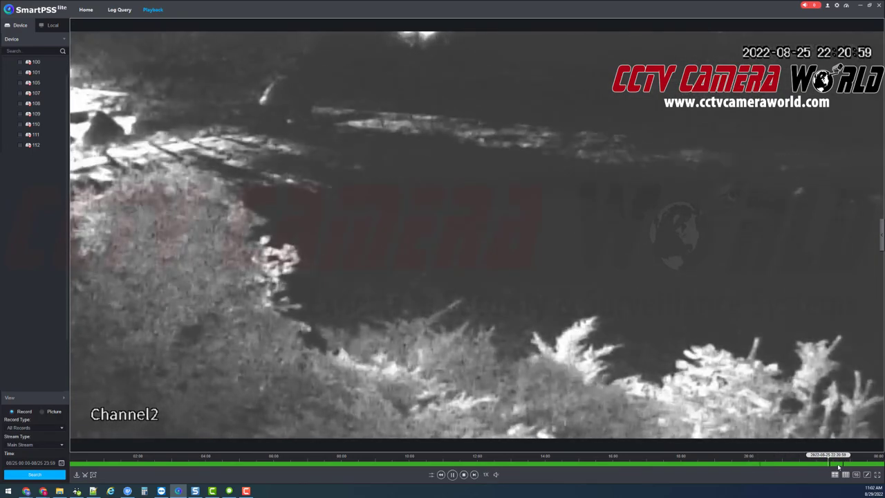
pyautogui.click(844, 464)
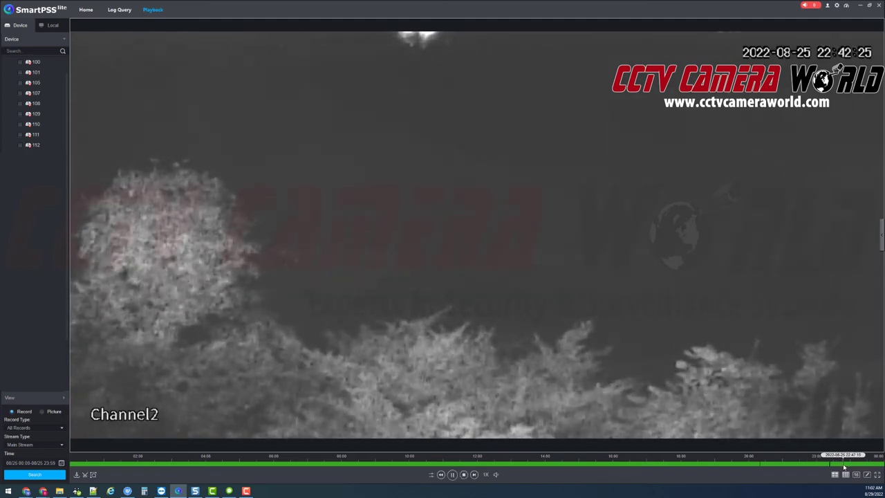
pyautogui.click(843, 464)
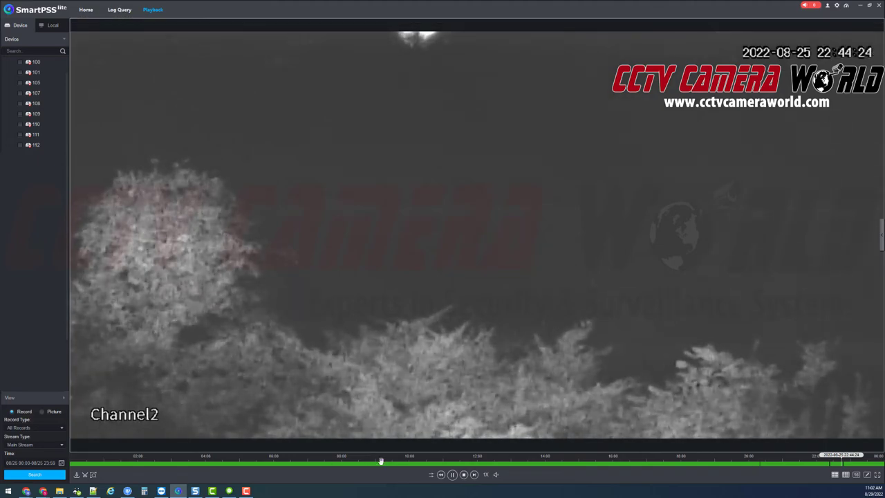
pyautogui.click(417, 465)
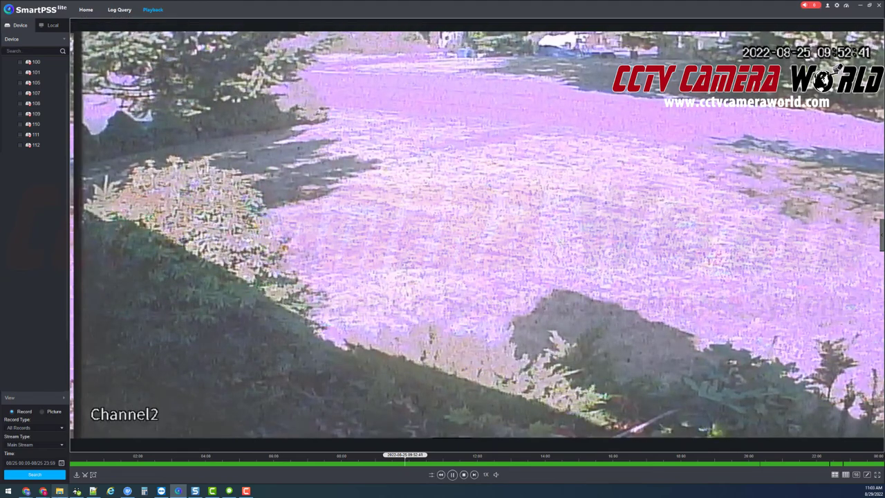
# Switch to the CCTV Camera World site in Chrome, close the enlarged cable picture and browse the CCTV Power Supply Box products
pyautogui.click(27, 490)
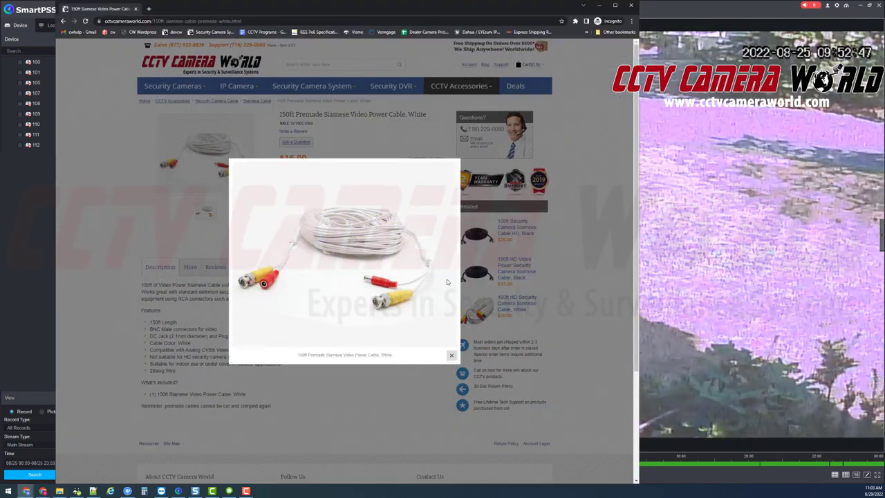
pyautogui.click(398, 419)
pyautogui.moveTo(406, 90)
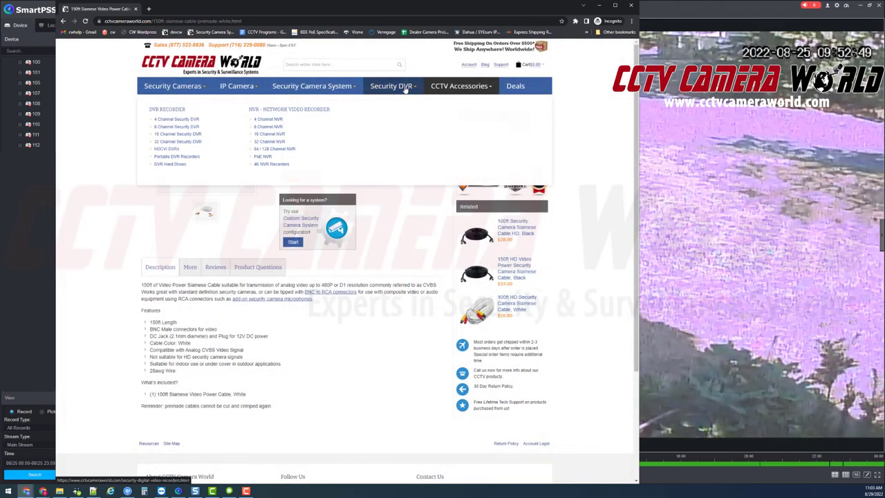
pyautogui.moveTo(458, 88)
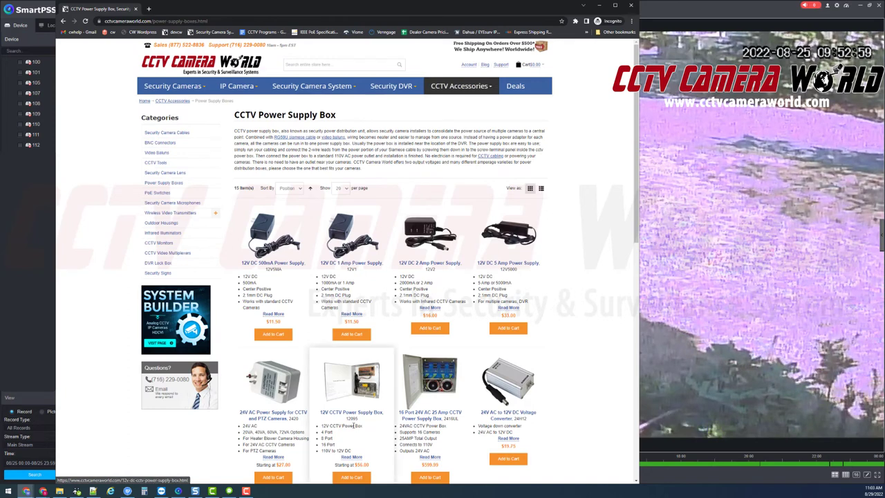
pyautogui.scroll(-2, 367, 398)
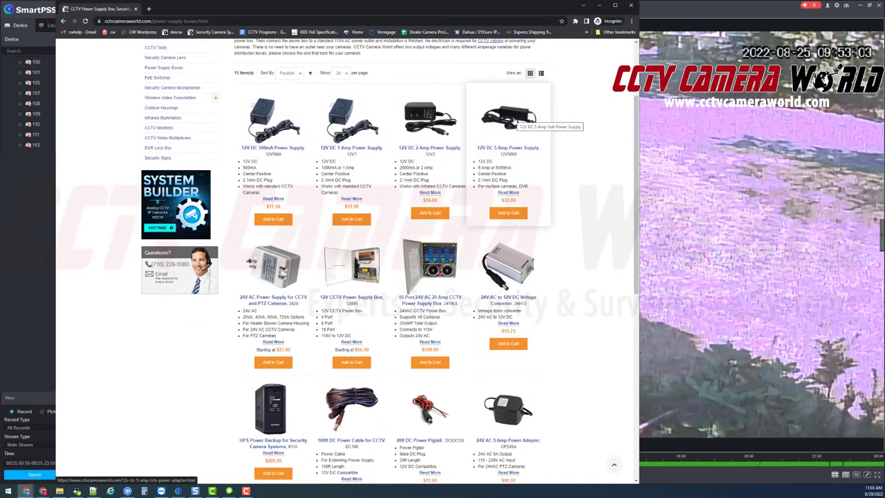
pyautogui.scroll(-3, 415, 364)
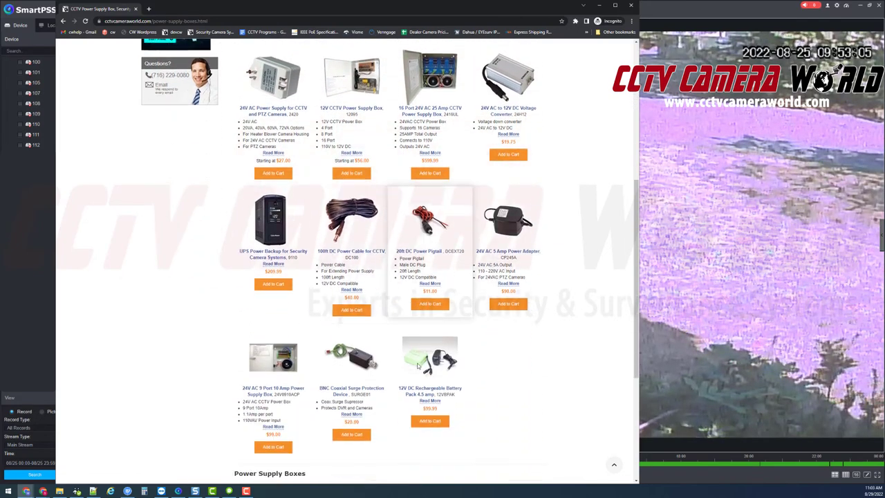
# Open the DC Power Cable page, look through its connectors and power splitters, and switch back to the SmartPSS Lite playback
pyautogui.scroll(2, 415, 364)
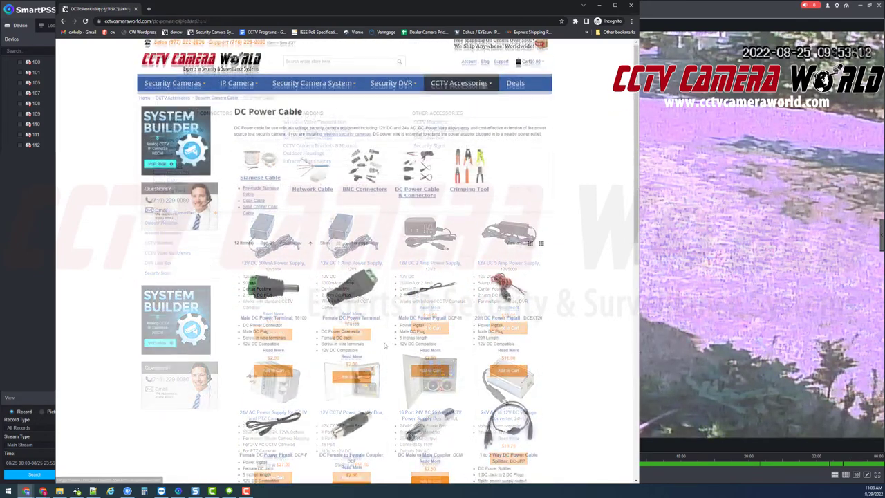
pyautogui.scroll(-5, 385, 346)
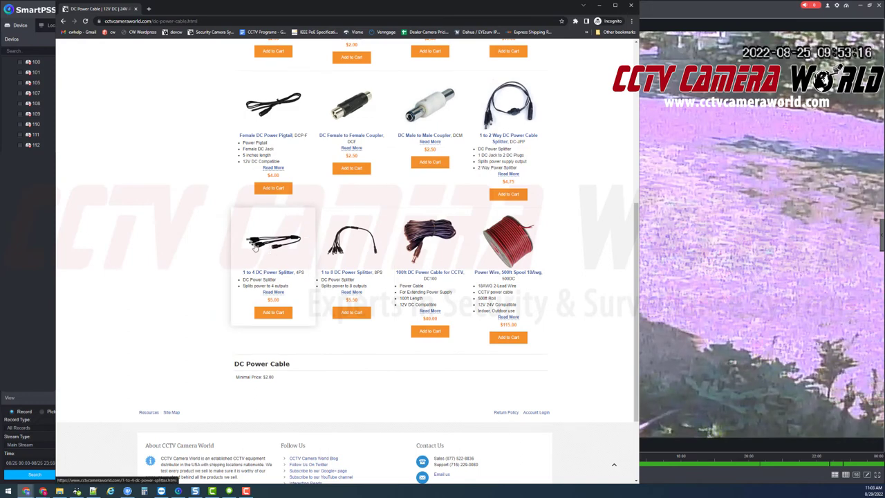
pyautogui.click(333, 254)
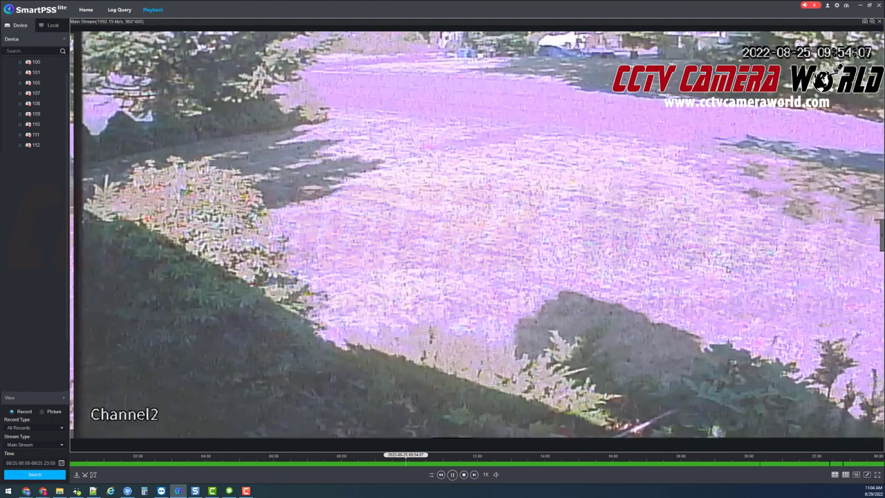
pyautogui.click(728, 270)
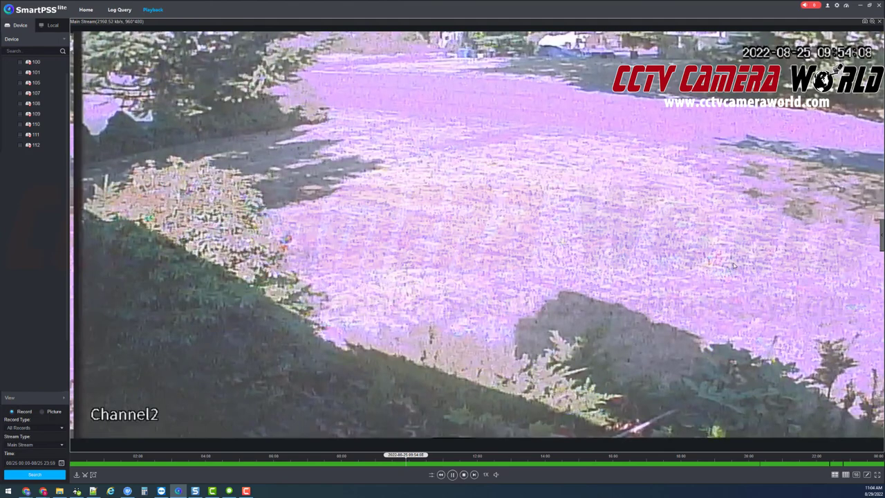